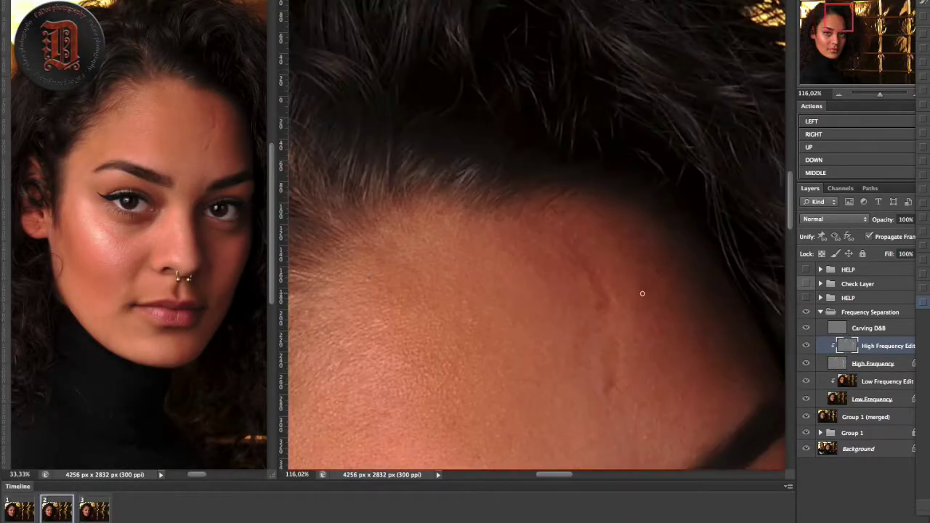
Step: Remove the vertical lines on the shaded side of the forehead and the stray hairs over the earlobe on the High Frequency Edit layer
left_click_drag(617, 327, 608, 418)
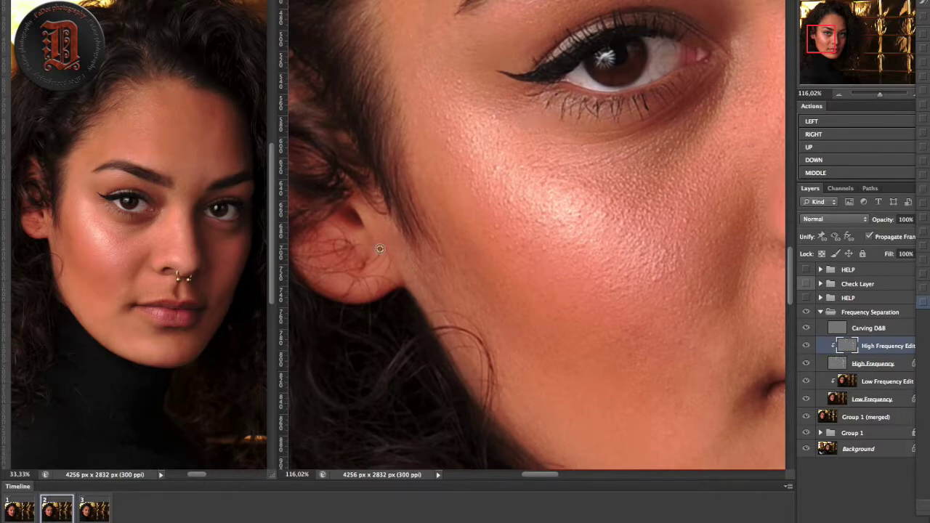
mouse_move(369, 255)
left_mouse_down()
mouse_move(362, 272)
mouse_move(372, 293)
left_mouse_up()
left_click_drag(356, 272, 354, 242)
left_click_drag(323, 284, 431, 209)
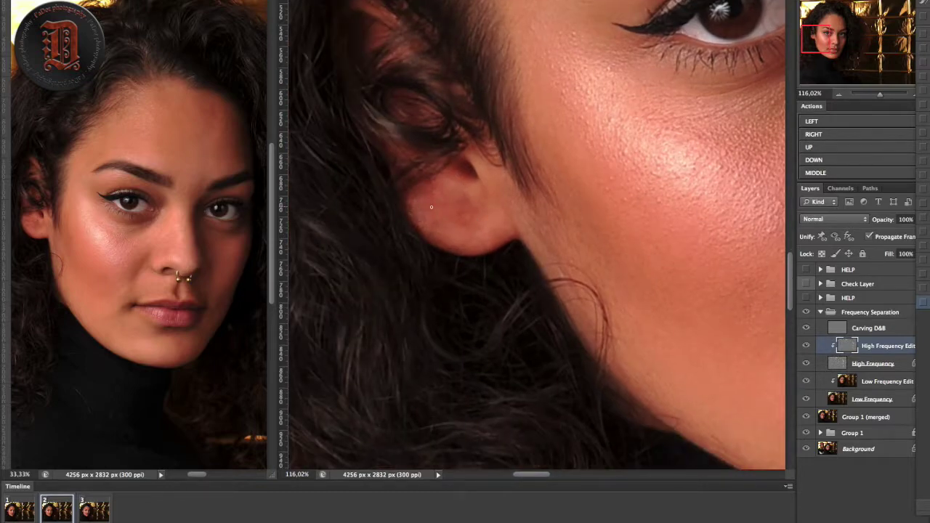
Step: Clean up small texture flaws around the shaded eye on the High Frequency Edit layer and save the document
left_click(806, 314)
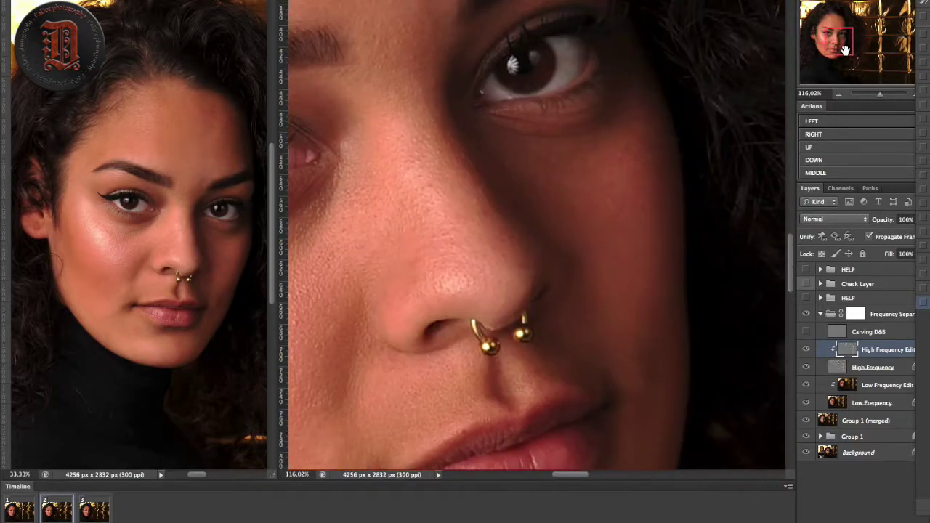
right_click(512, 58)
key("Return")
right_click(581, 74)
key("Return")
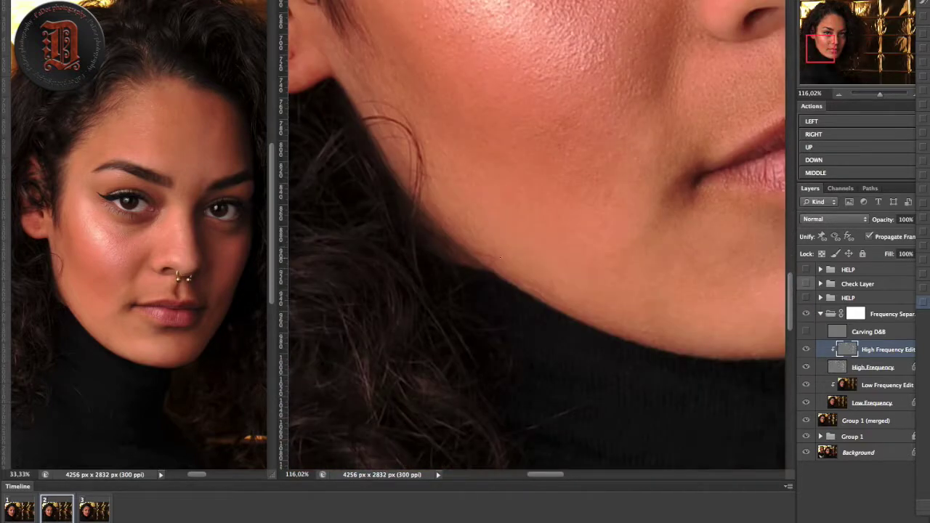
key("ctrl+s")
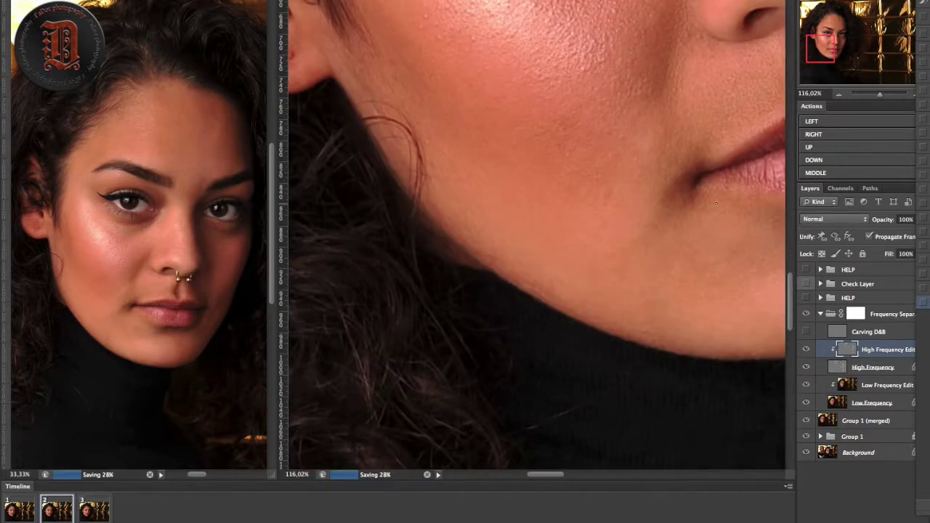
Step: Retouch the remaining texture flaws around the brow, eyes and nose bridge on the High Frequency Edit layer
right_click(374, 103)
key("Return")
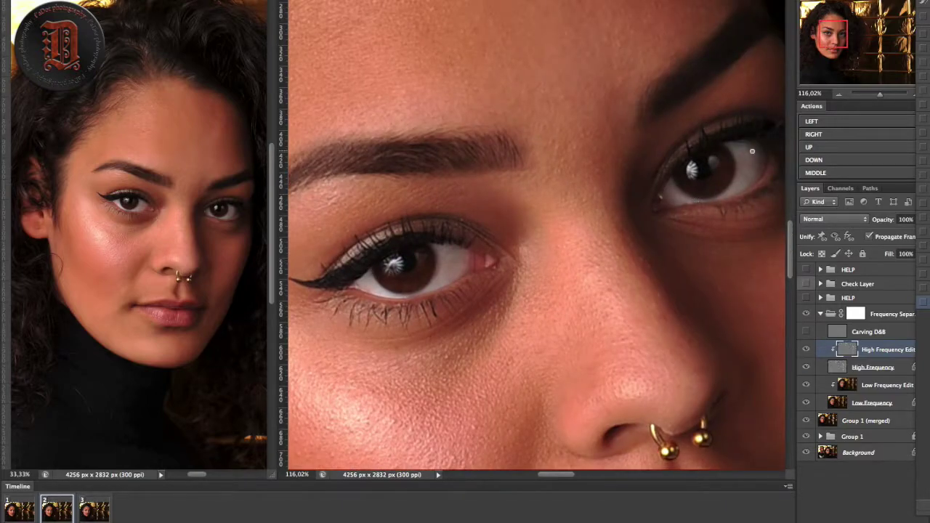
mouse_move(455, 162)
left_mouse_down()
mouse_move(455, 291)
mouse_move(607, 244)
left_mouse_up()
left_click_drag(460, 253, 458, 244)
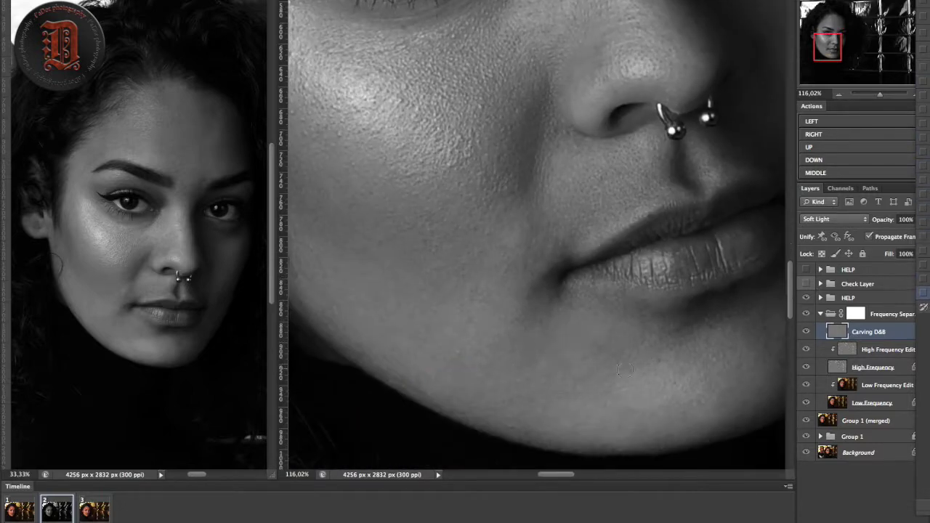
Step: Even out the light and dark patches on the chin, mouth corner and cheek on the Carving D&B layer
left_click_drag(650, 361, 664, 443)
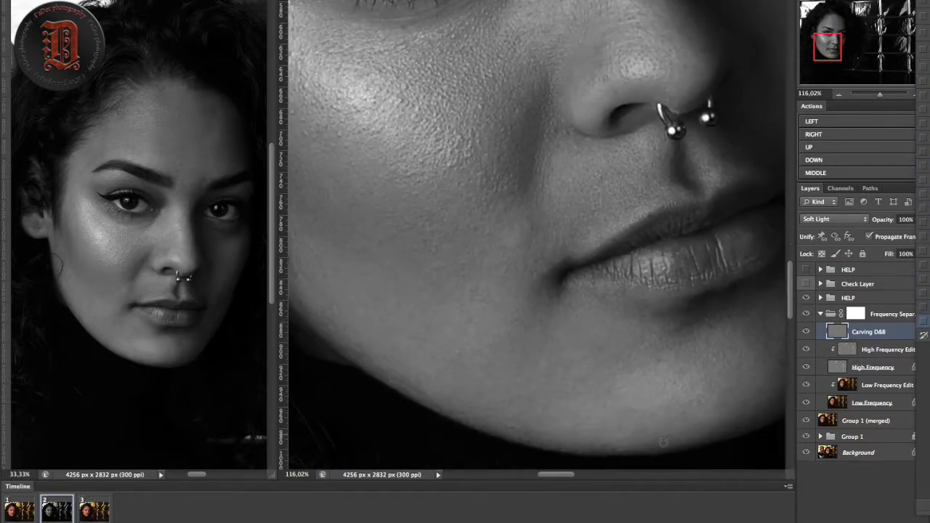
left_click_drag(512, 167, 583, 374)
left_click_drag(472, 170, 408, 376)
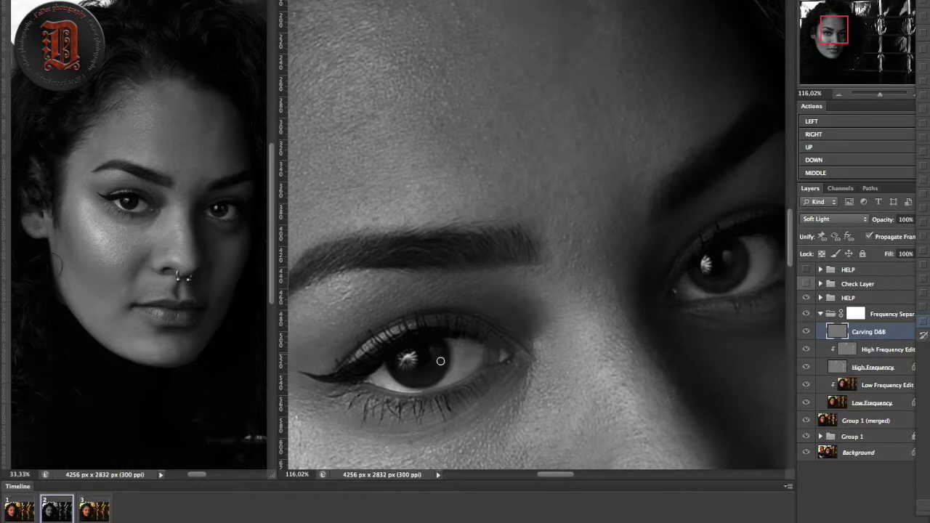
Step: Brighten the irises of both eyes on the Carving D&B layer, toggling the black-and-white HELP group to judge the effect
left_click(806, 298)
left_click(851, 520)
left_click_drag(709, 270, 732, 277)
left_click_drag(419, 367, 432, 364)
left_click(806, 298)
scroll(638, 138, "up", 5)
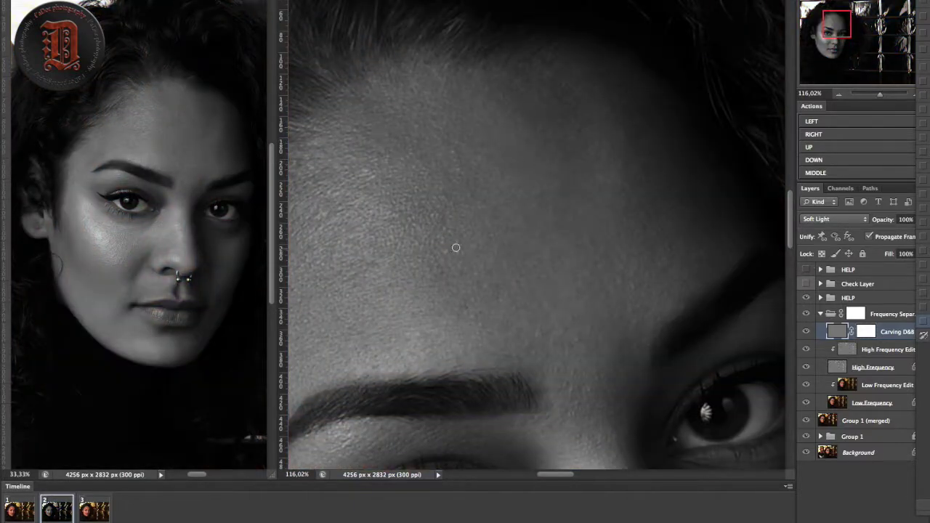
Step: Dodge and burn the forehead from the brow up to the hairline on the Carving D&B layer, enlarging the brush for broad areas
left_click_drag(354, 277, 524, 179)
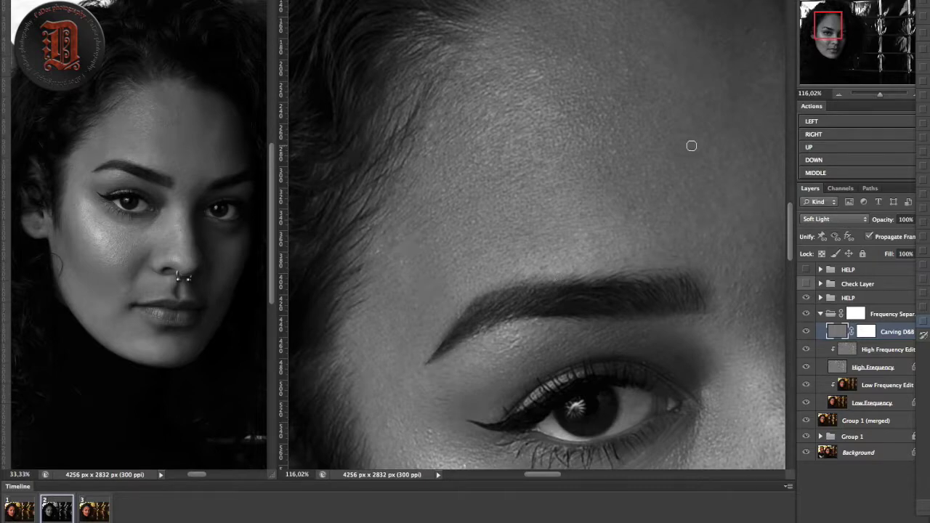
scroll(442, 180, "up", 3)
scroll(442, 180, "right", 2)
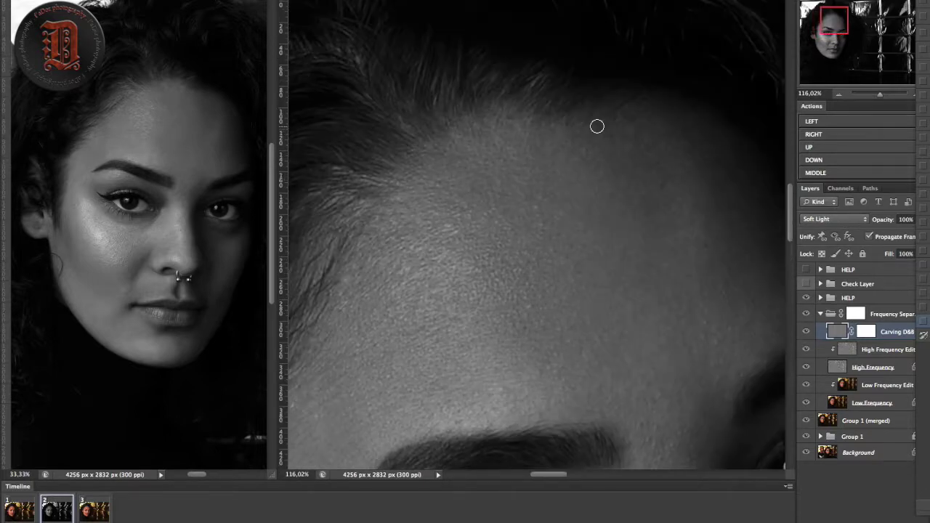
scroll(659, 254, "right", 3)
key("bracketright")
key("bracketright")
key("bracketright")
key("bracketright")
Step: Dodge and burn around the mouth, shaded cheek and earlobe on the Carving D&B layer with a smaller brush
scroll(616, 285, "down", 8)
left_click_drag(731, 284, 663, 193)
key("bracketleft")
key("bracketleft")
key("bracketleft")
key("bracketleft")
key("bracketleft")
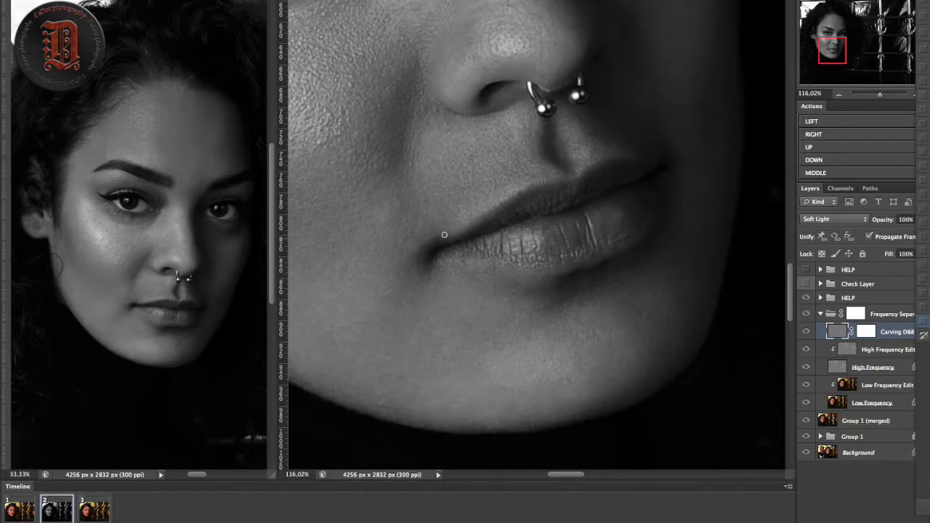
scroll(697, 326, "up", 3)
scroll(521, 276, "right", 2)
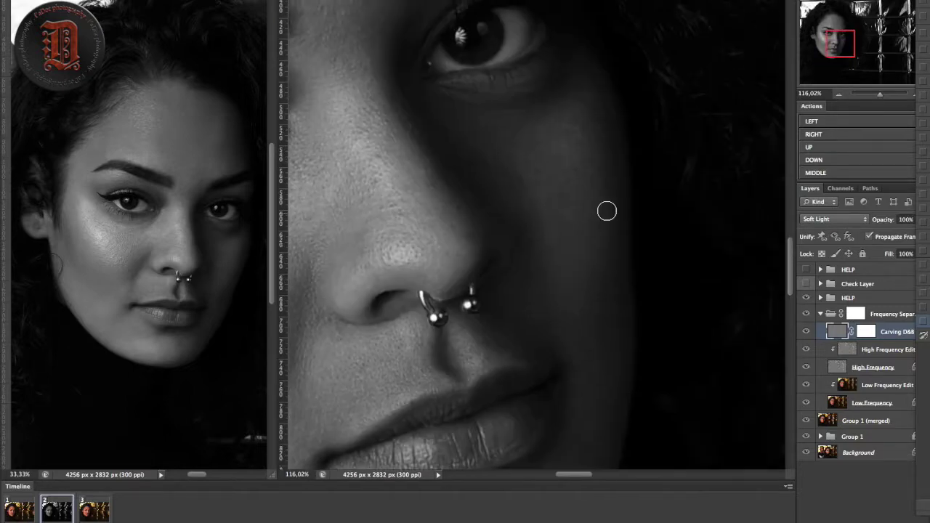
scroll(607, 210, "up", 3)
scroll(461, 150, "left", 3)
scroll(460, 150, "down", 4)
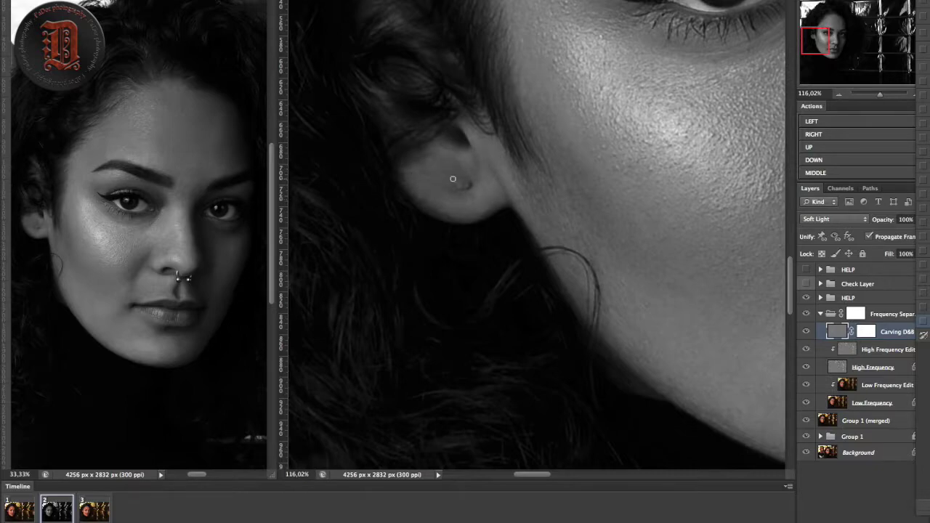
Step: Set up separate Carving D and Carving B layers using the Carving DB 50% Grey action and save the document
key("F1")
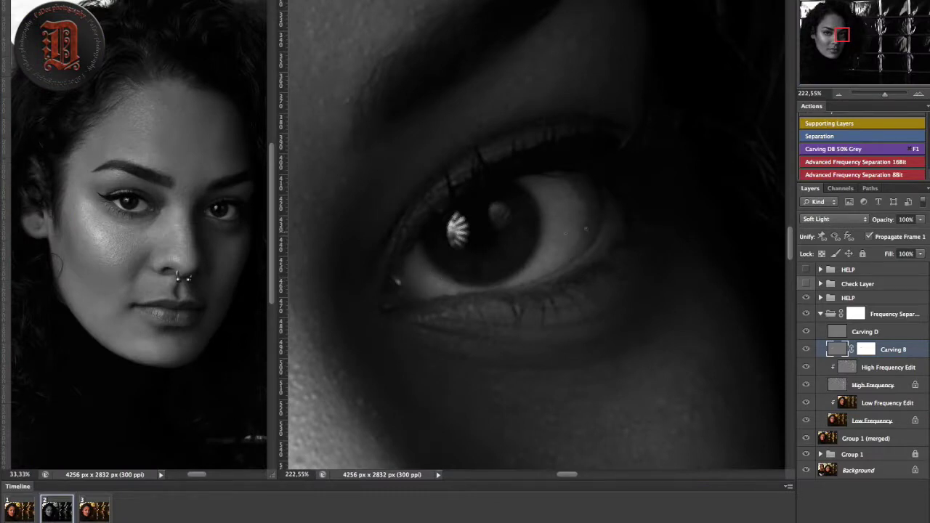
key("ctrl+s")
Step: Adjust the brush to a larger size and carve the skin around both eyes on the Carving B layer
key("bracketright")
key("bracketright")
key("bracketright")
key("bracketright")
key("bracketright")
key("bracketright")
key("bracketright")
key("bracketright")
key("bracketleft")
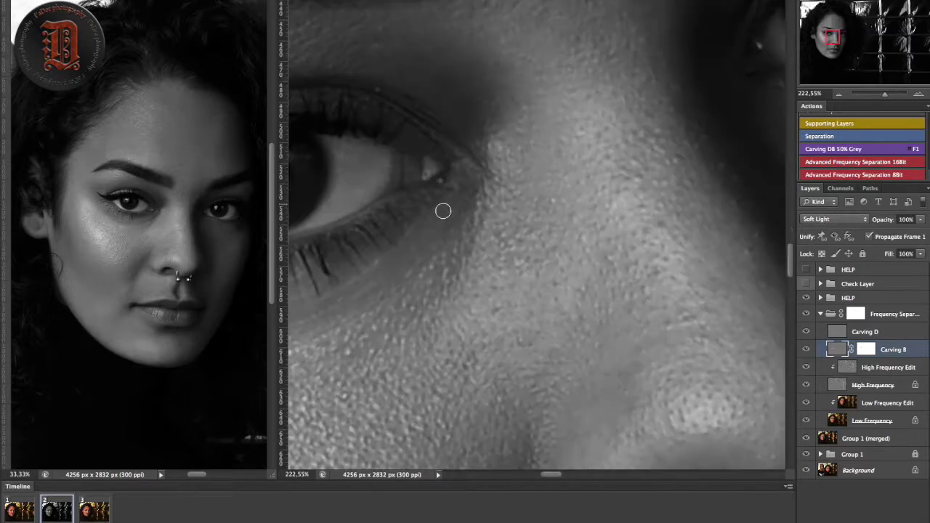
Step: Carve the skin below the nose ring and near the shaded mouth corner on the Carving D layer
left_click_drag(889, 255, 886, 258)
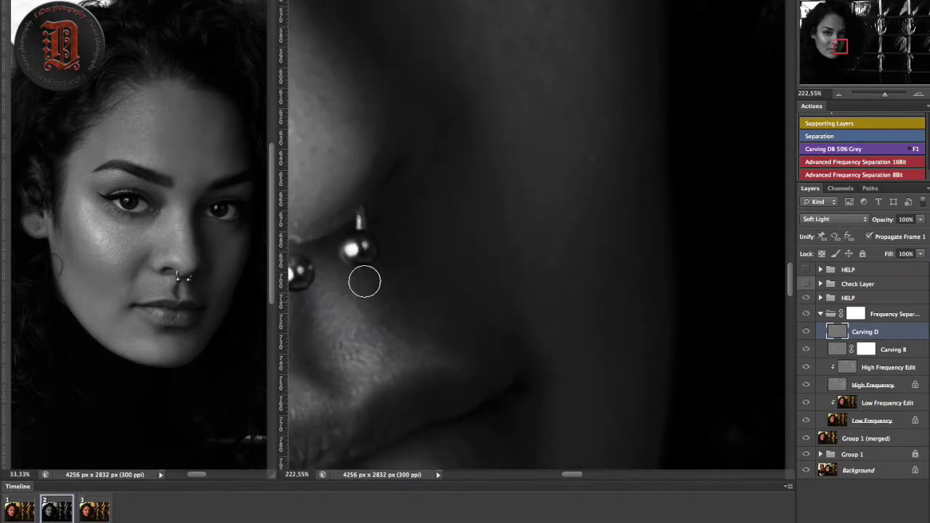
left_click(836, 46)
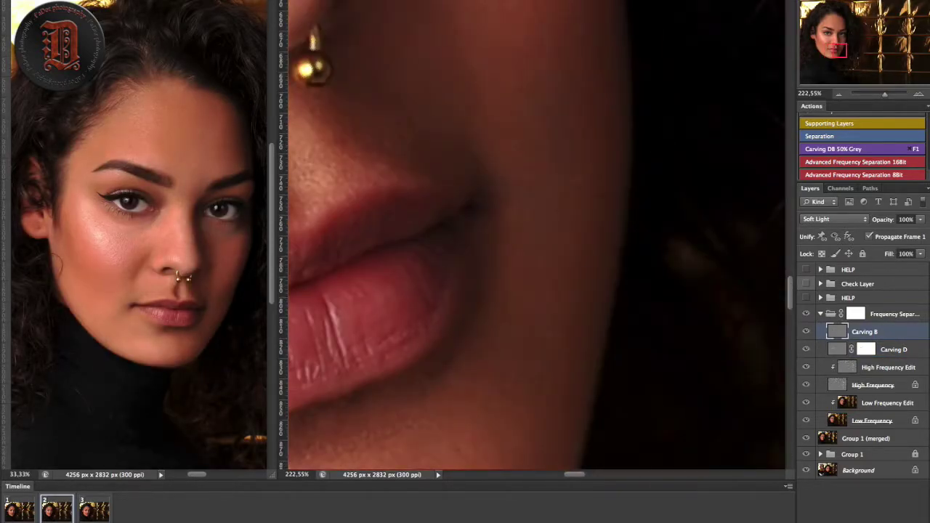
Step: Make the Low Frequency Edit layer active for colour work beside the shaded mouth corner
key("alt+bracketleft")
mouse_move(882, 219)
left_mouse_down()
mouse_move(866, 216)
mouse_move(858, 227)
left_mouse_up()
key("alt+bracketleft")
key("alt+bracketleft")
key("alt+bracketleft")
key("alt+bracketright")
key("alt+bracketright")
left_click_drag(530, 211, 527, 309)
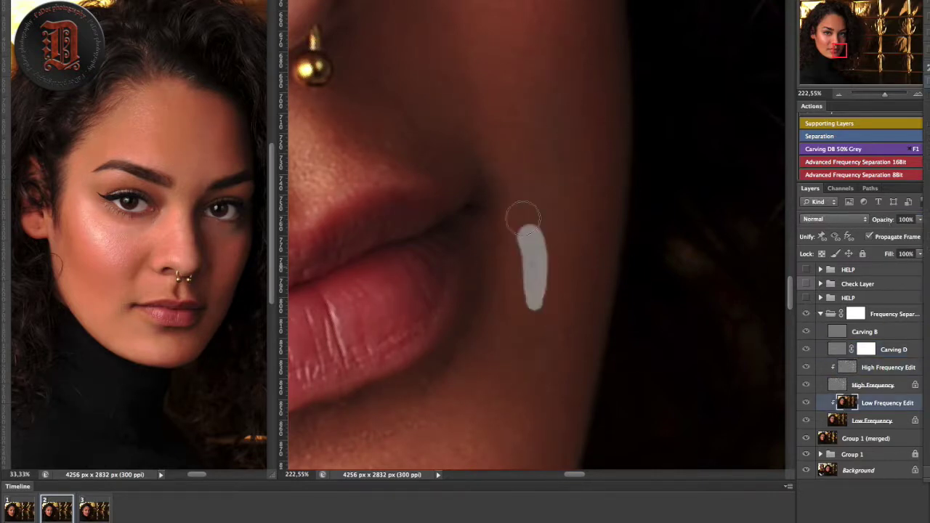
key("alt+bracketleft")
key("alt+bracketleft")
key("alt+bracketleft")
left_click(908, 333)
key("super+F1")
key("super+alt+z")
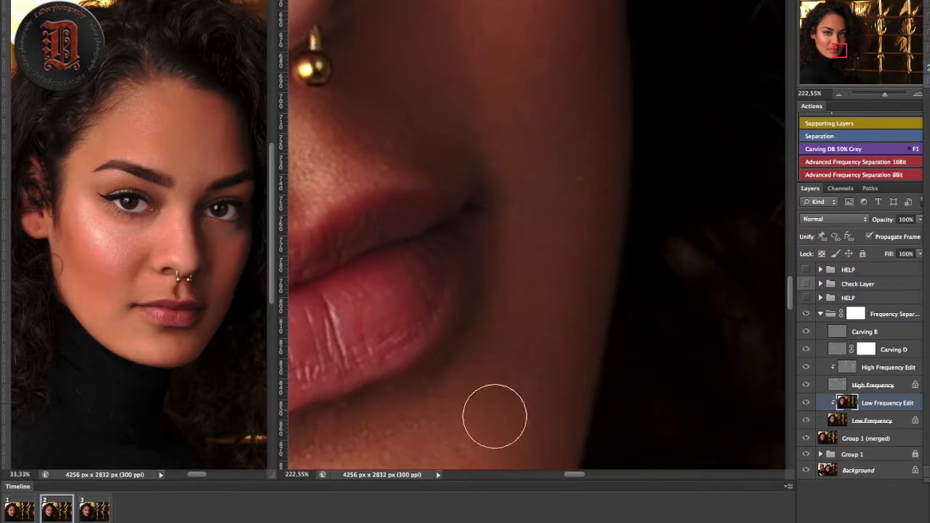
Step: Blend the colour transitions along the shaded cheek and below the eye on the Low Frequency Edit layer, reducing the brush size
left_click_drag(582, 296, 625, 465)
key("bracketleft")
key("bracketleft")
key("bracketleft")
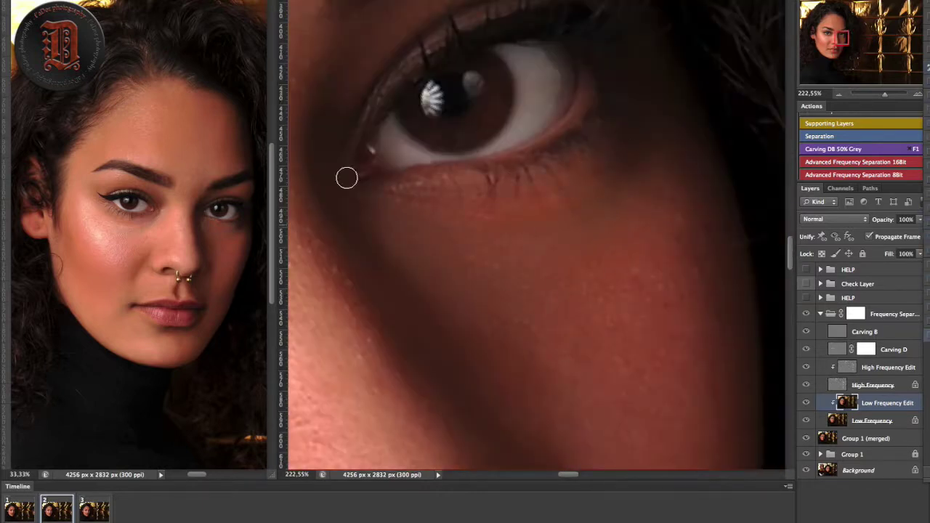
scroll(509, 167, "down", 4)
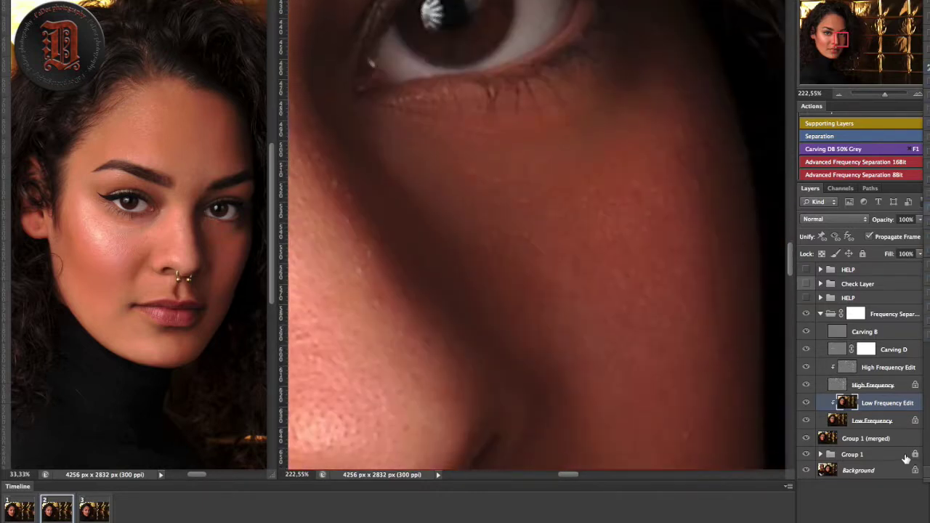
Step: Duplicate the Low Frequency Edit layer and blend the skin tones below the mouth on the copy
key("ctrl+j")
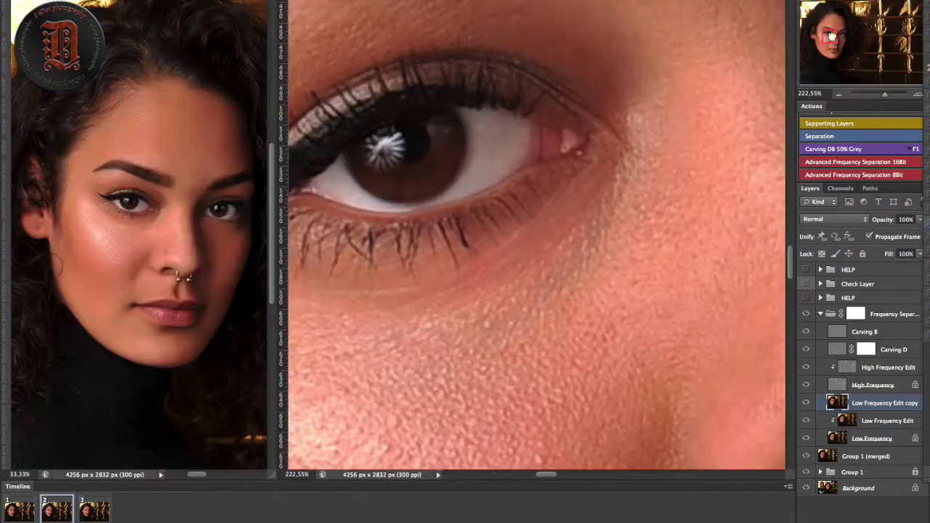
scroll(563, 280, "down", 10)
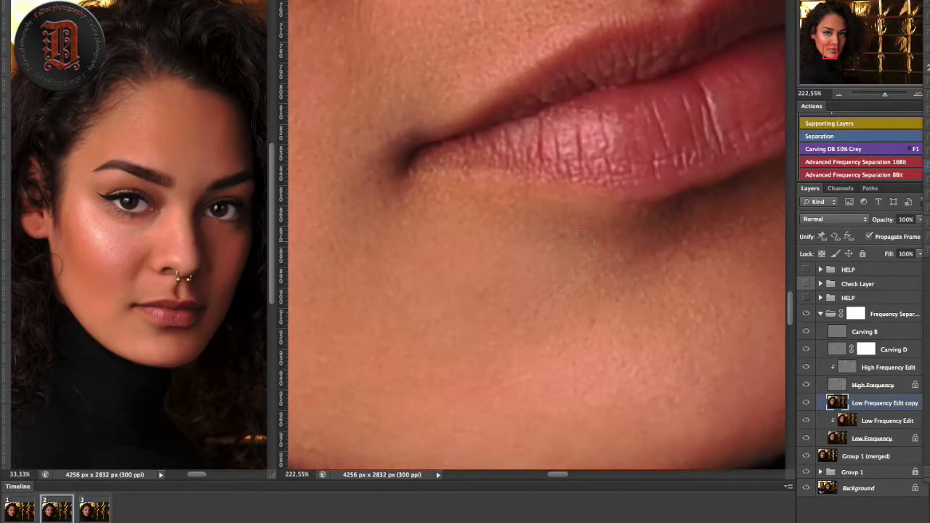
right_click(393, 199)
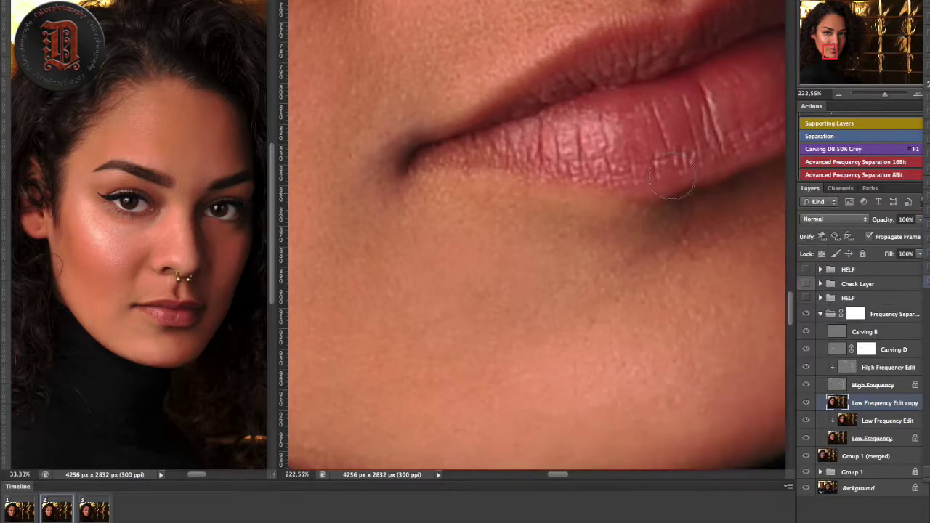
left_click_drag(500, 248, 653, 270)
scroll(652, 271, "right", 5)
Step: Smooth the tones of the lower lip and the shadow beneath it on the Low Frequency Edit copy with a smaller brush
key("bracketleft")
key("bracketleft")
key("bracketleft")
key("bracketleft")
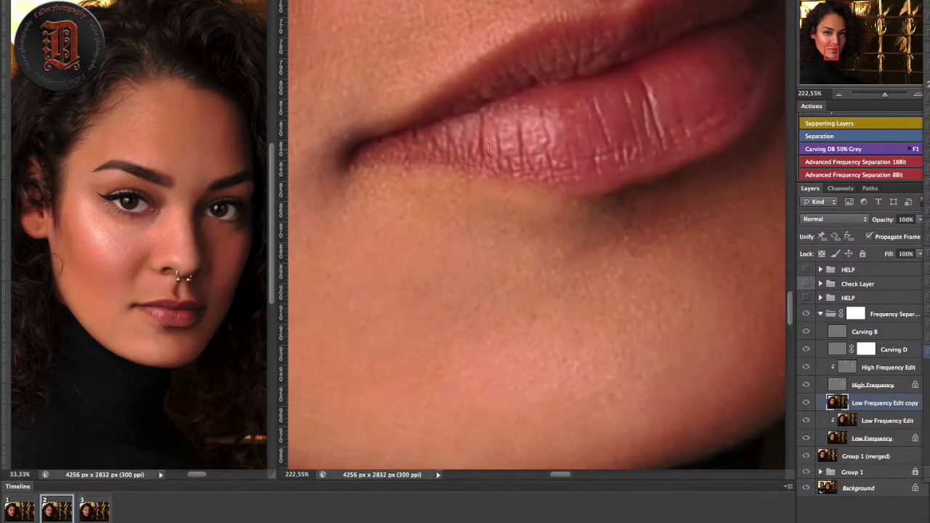
scroll(490, 87, "up", 3)
scroll(490, 87, "right", 3)
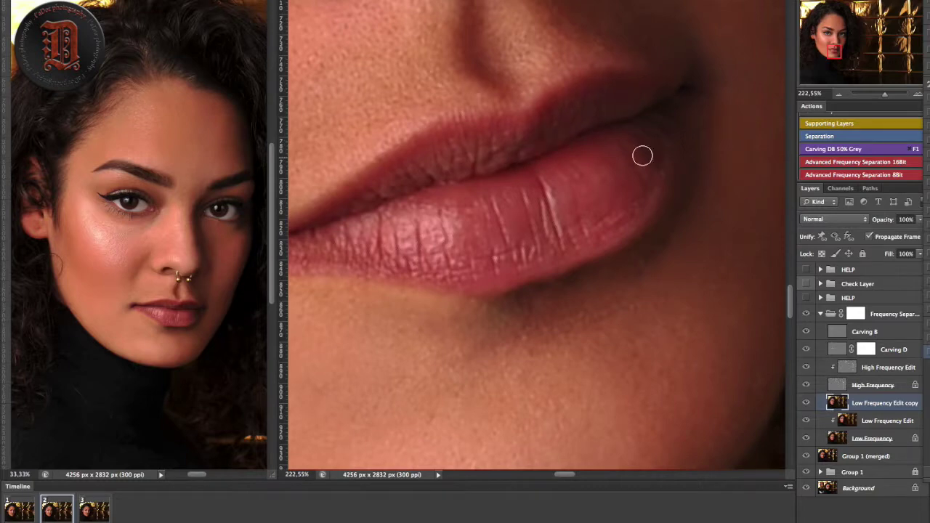
left_click_drag(834, 54, 831, 55)
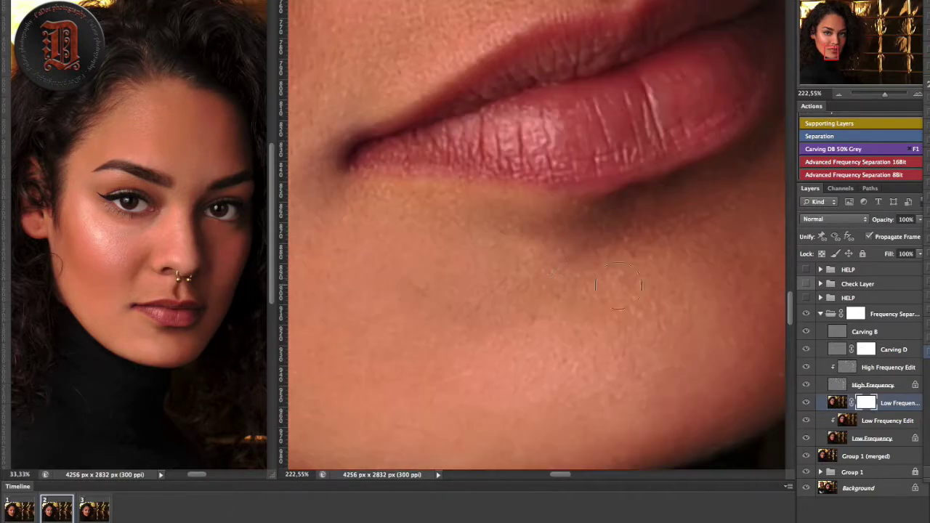
Step: Save the document, set the Low Frequency Edit copy's opacity to 60% and toggle its visibility to compare the skin tones
key("ctrl+s")
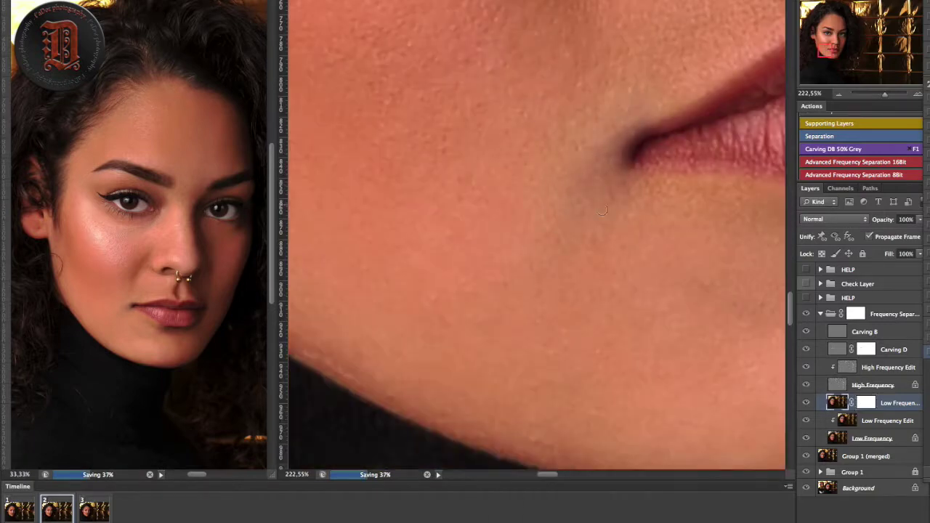
left_click(807, 403)
left_click(806, 403)
left_click(806, 403)
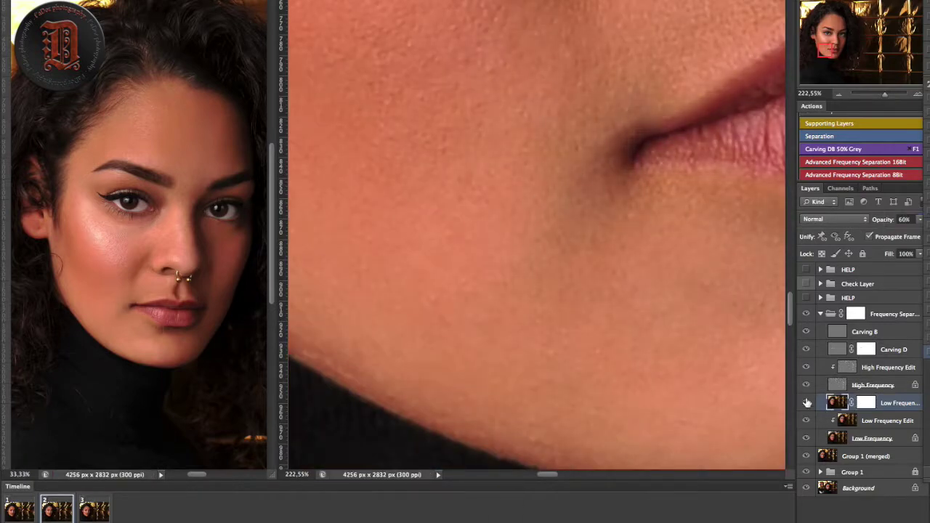
left_click(806, 402)
left_click(806, 403)
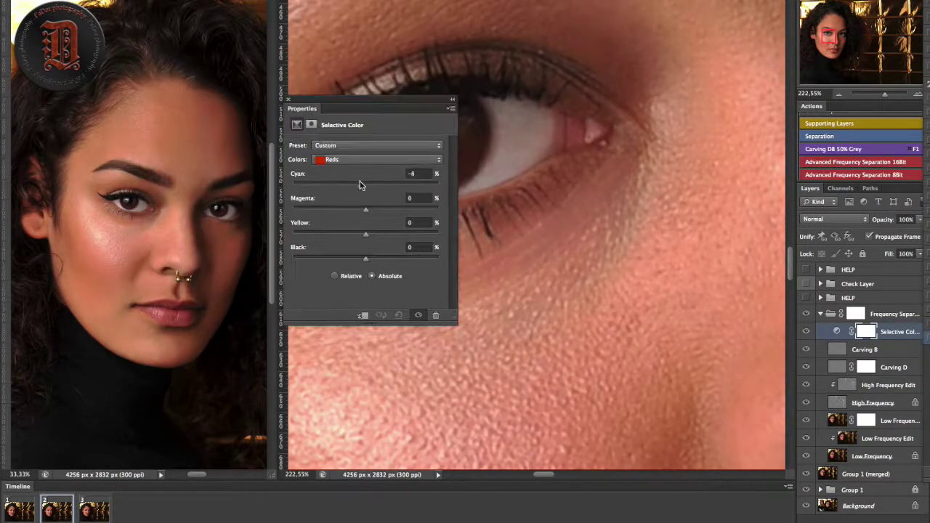
Step: Adjust the Selective Color layer's Yellows to cyan -40 and magenta -22, and Whites to cyan -17, magenta -3, yellow +17 and black +7
left_click_drag(366, 233, 364, 223)
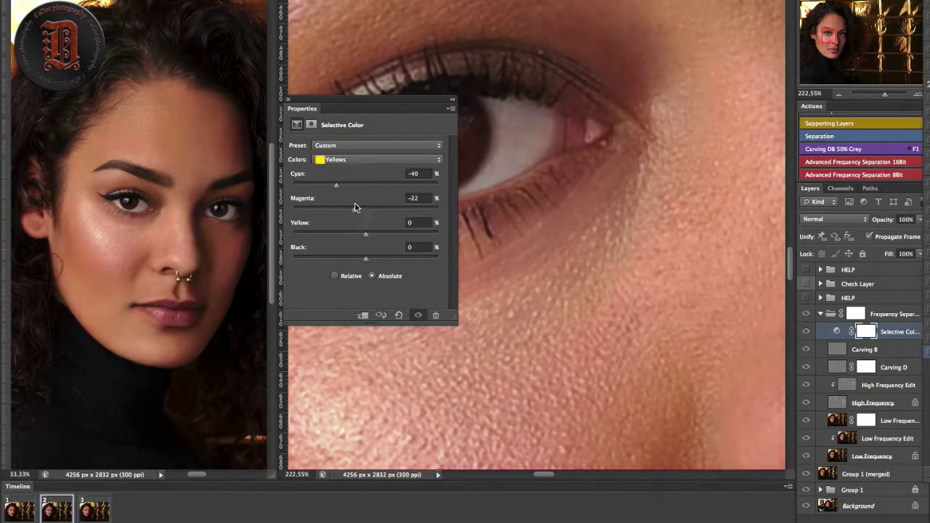
left_click_drag(366, 234, 389, 233)
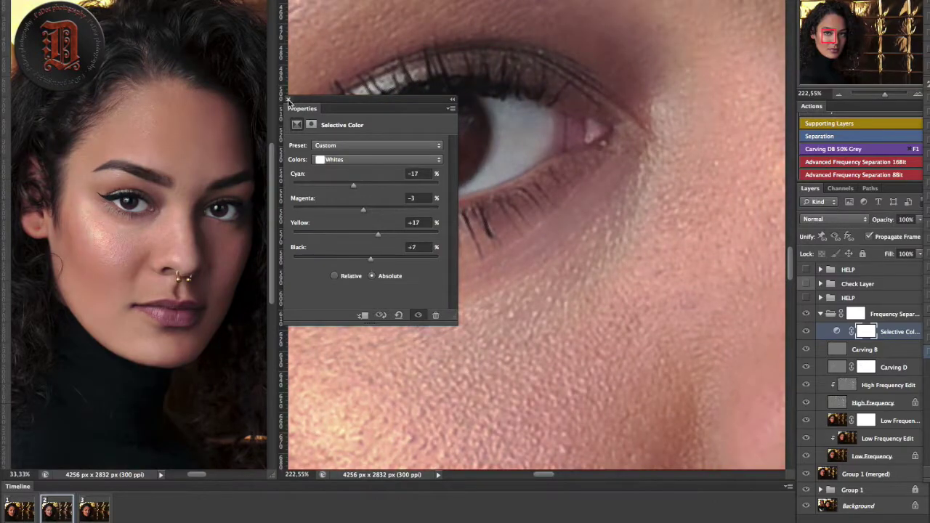
left_click(289, 100)
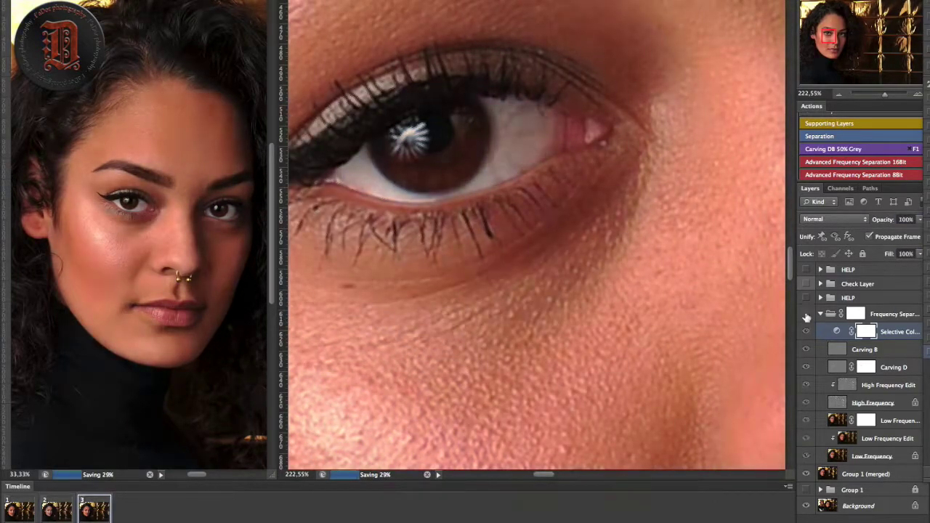
Step: Compare the retouch by toggling the Frequency Separation group's visibility and switching between the first and second timeline frames
left_click(806, 316)
left_click(56, 510)
left_click(20, 510)
left_click(57, 510)
Step: Add a 50% grey Soft Light carving layer named Eyes Carving B above Selective Color and brighten the eye on it
left_click(833, 149)
double_click(883, 336)
type("o")
left_click(2, 93)
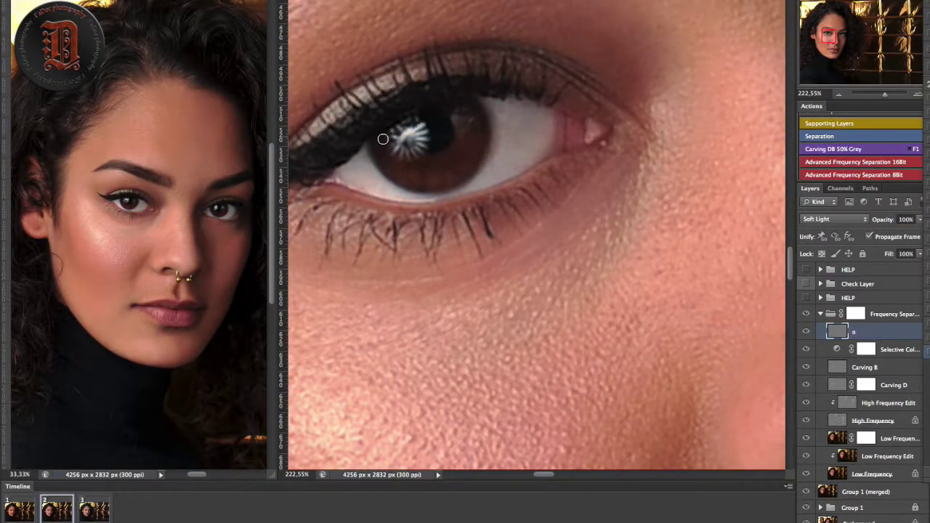
scroll(522, 170, "up", 3)
left_click_drag(462, 174, 596, 214)
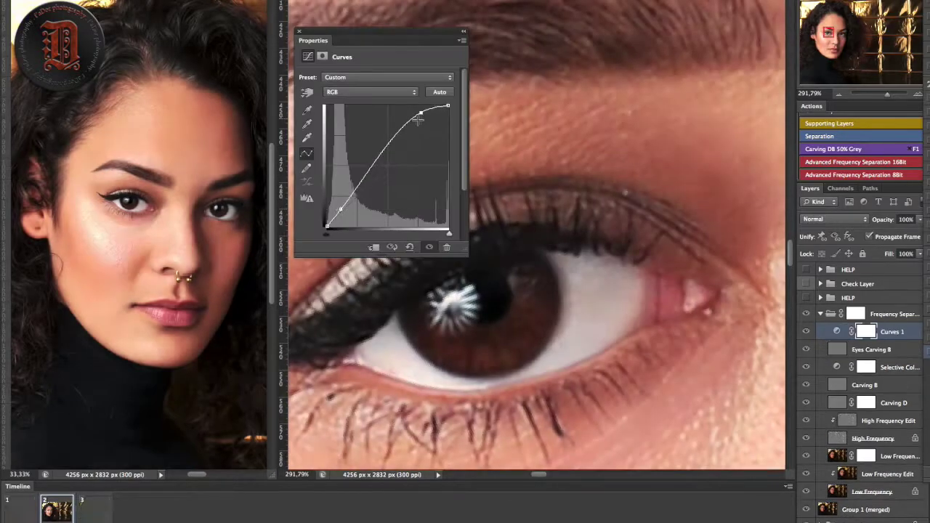
Step: Brighten the Curves 1 adjustment with a raised curve, invert its mask to black and paint the effect back into the iris
left_click_drag(409, 129, 432, 109)
key("super+i")
right_click(731, 205)
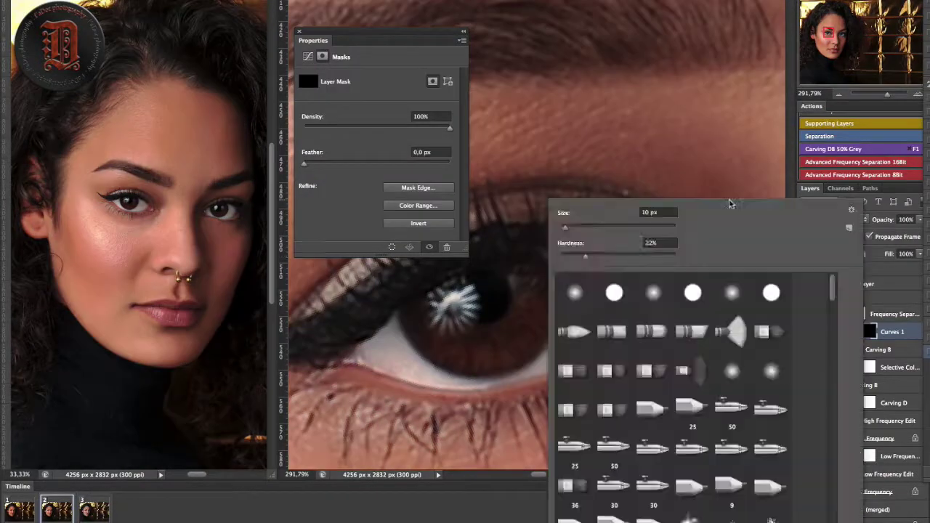
left_click(538, 298)
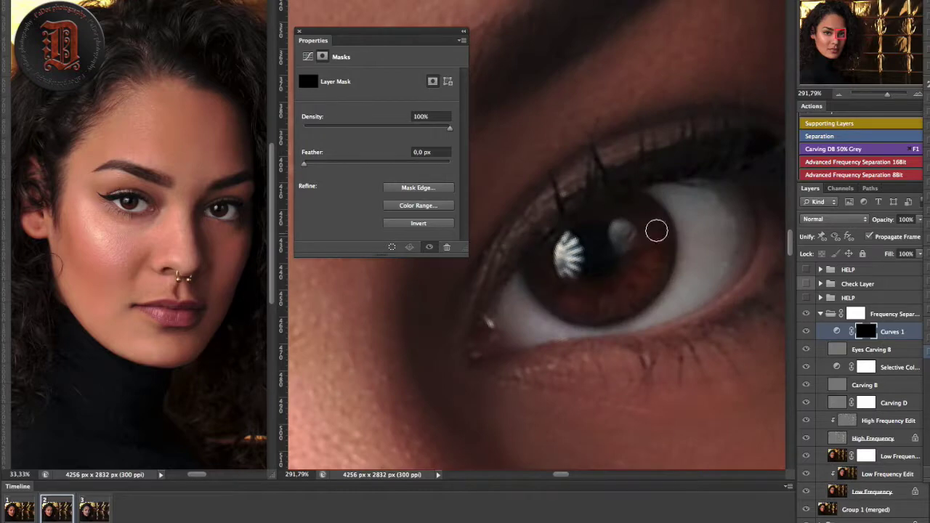
Step: Add a white crescent on a new layer, warp it along the iris's lower edge and soften it into an extra reflection
key("ctrl+shift+alt+n")
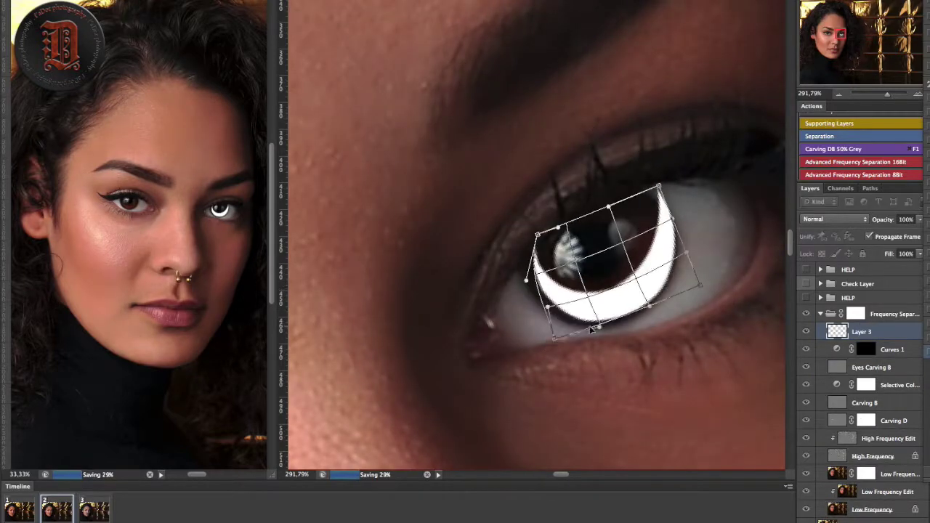
left_click_drag(700, 285, 680, 271)
key("Return")
mouse_move(563, 260)
left_mouse_down()
mouse_move(616, 253)
mouse_move(609, 343)
mouse_move(543, 262)
mouse_move(647, 293)
left_mouse_up()
key("super+alt+z")
key("super+alt+f")
left_click_drag(830, 224, 835, 218)
key("Return")
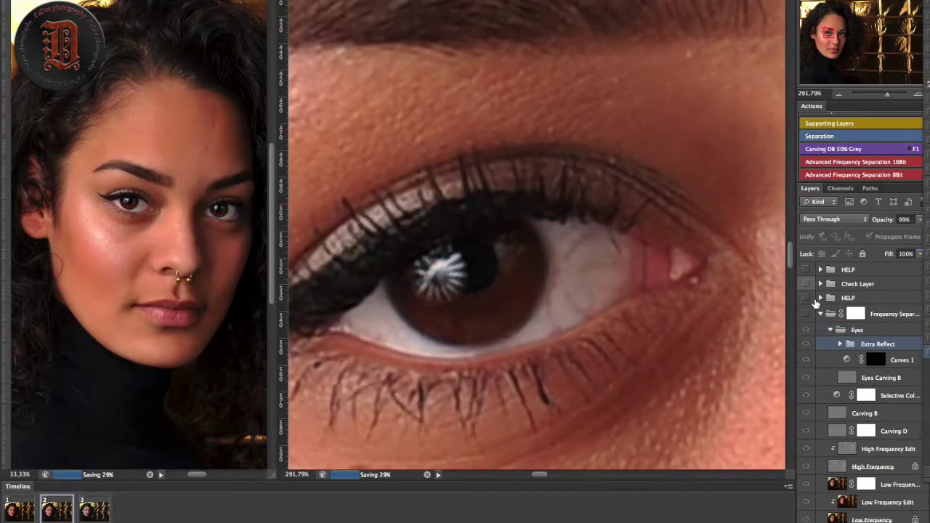
Step: Compare the eyes with and without the Curves 1 layer, rename it Fire Eyes and slightly lower its opacity
left_click(845, 331)
left_click(807, 360)
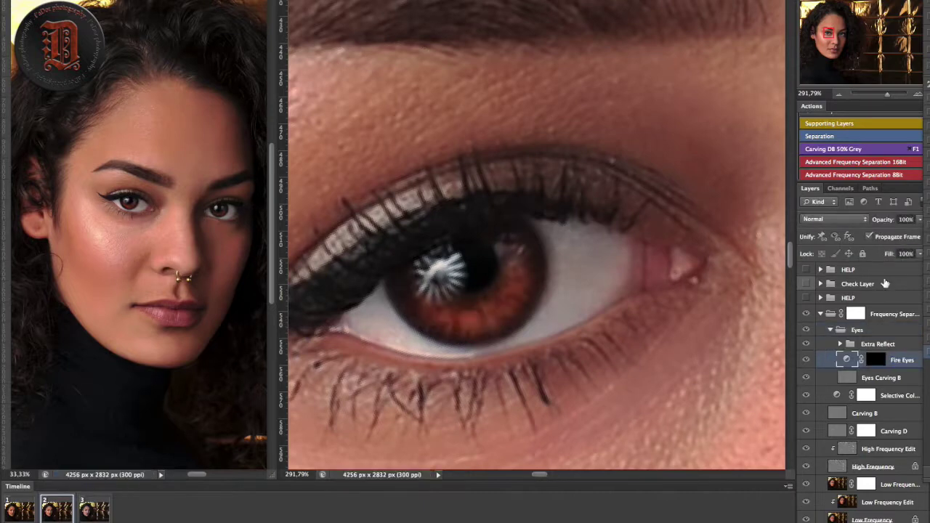
left_click(858, 330)
left_click(841, 345)
left_click(851, 344)
left_click(900, 395)
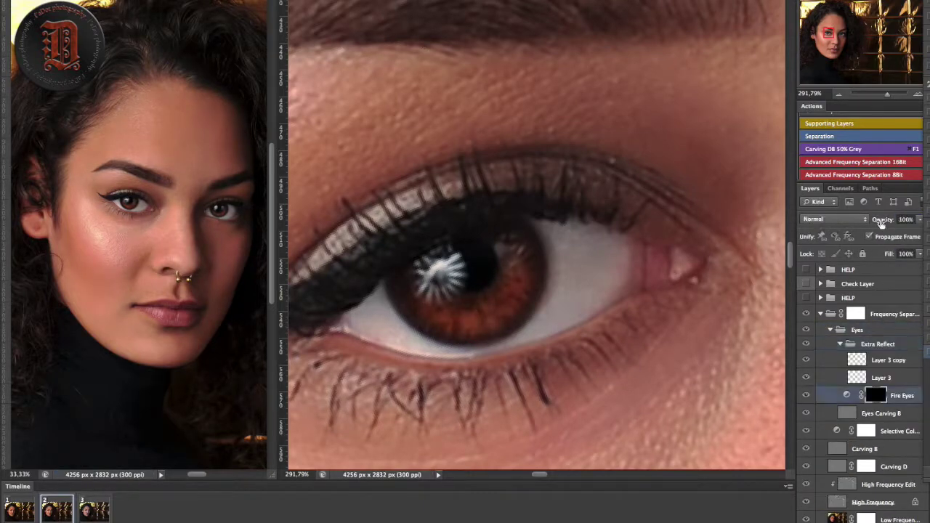
left_click(831, 330)
left_click_drag(881, 221, 873, 220)
Step: Collapse the Eyes group and run the Remove Red Cast action above it
left_click(831, 330)
left_click(856, 345)
left_click(830, 330)
scroll(860, 155, "down", 10)
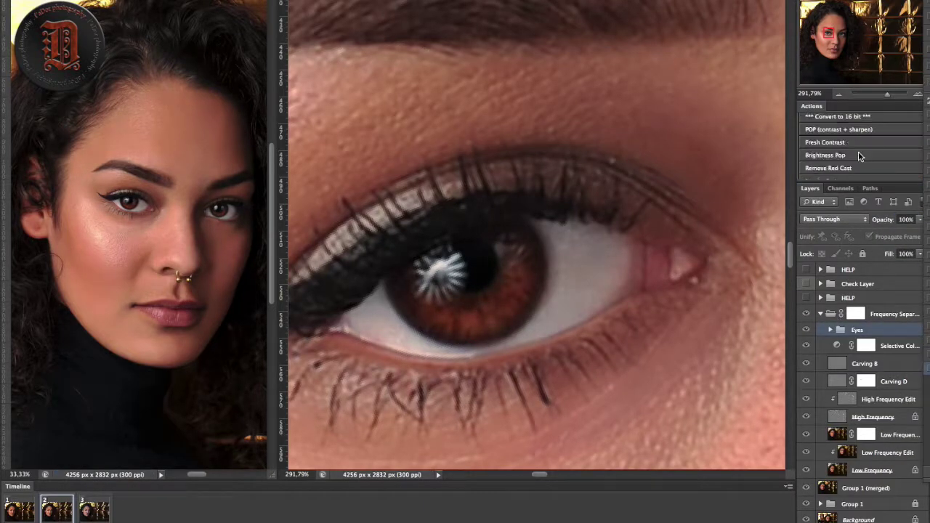
left_click(835, 163)
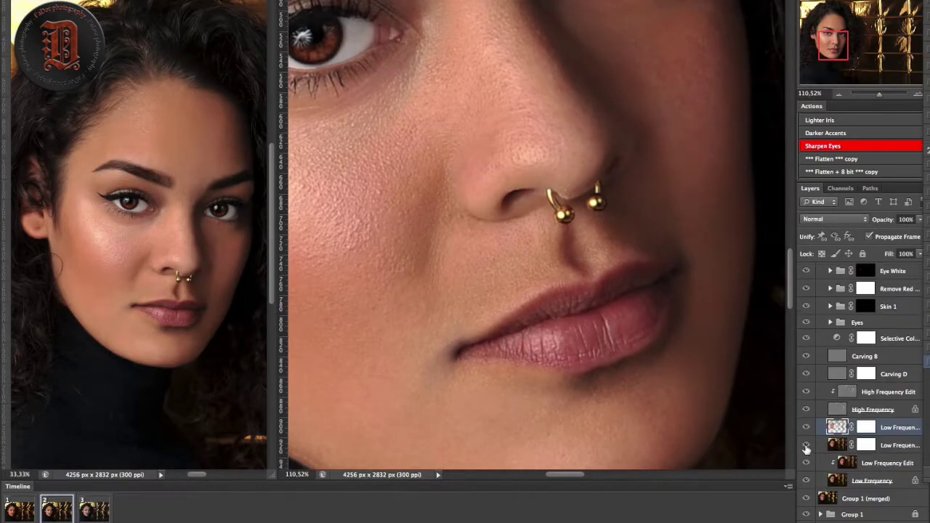
Step: Toggle the visibility of the two upper Low Frequency Edit layers to compare the skin around the nose and mouth
left_click(807, 428)
left_click(806, 428)
left_click(806, 428)
left_click(807, 428)
left_click(820, 445)
left_click(807, 445)
left_click(807, 445)
left_click(807, 430)
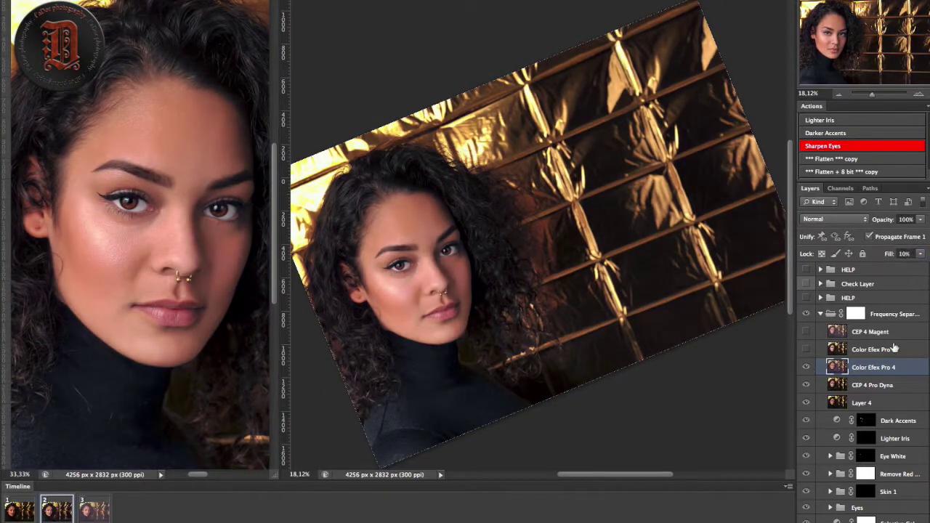
Step: Run the Highlights action and paint highlights onto the face through its masked adjustment layer
scroll(884, 125, "down", 10)
left_click(884, 125)
left_click(160, 213)
right_click(186, 232)
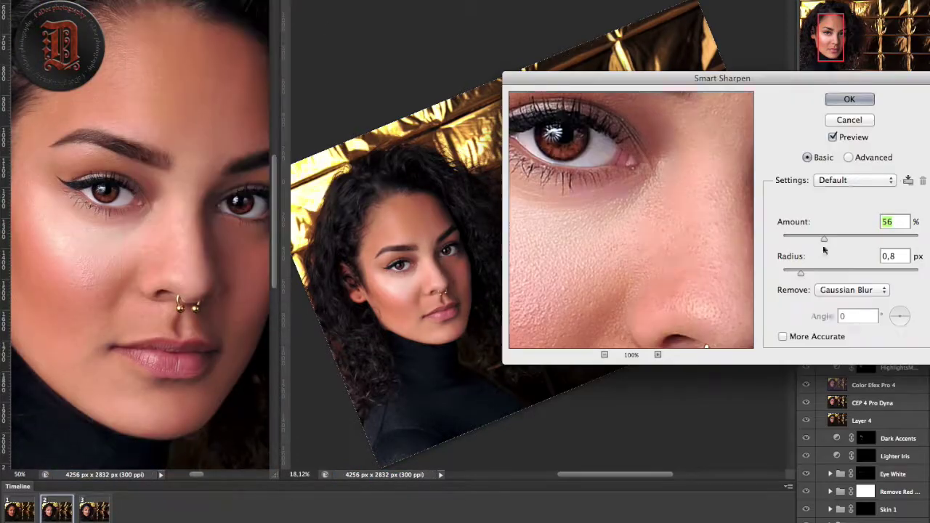
Step: Sharpen Layer 5 with Smart Sharpen at amount 56%, radius 0.8 px and Gaussian Blur removal
left_click(866, 102)
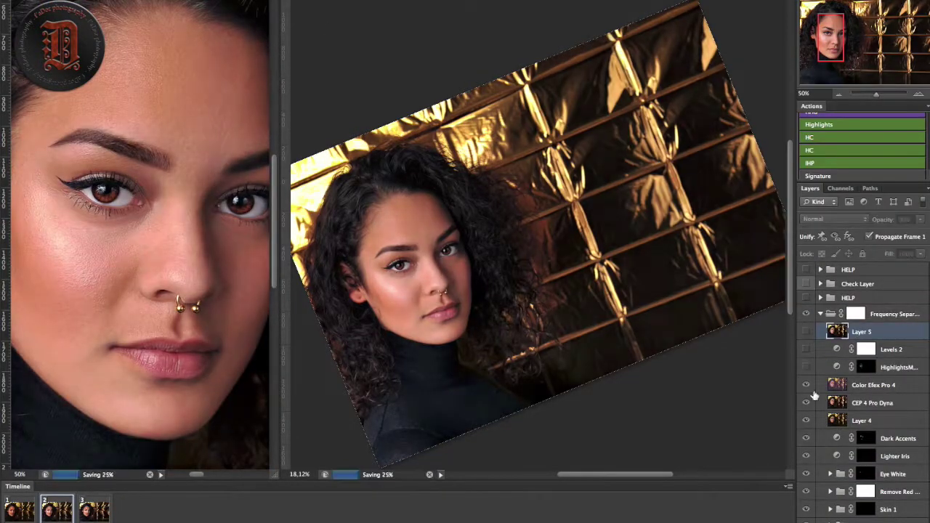